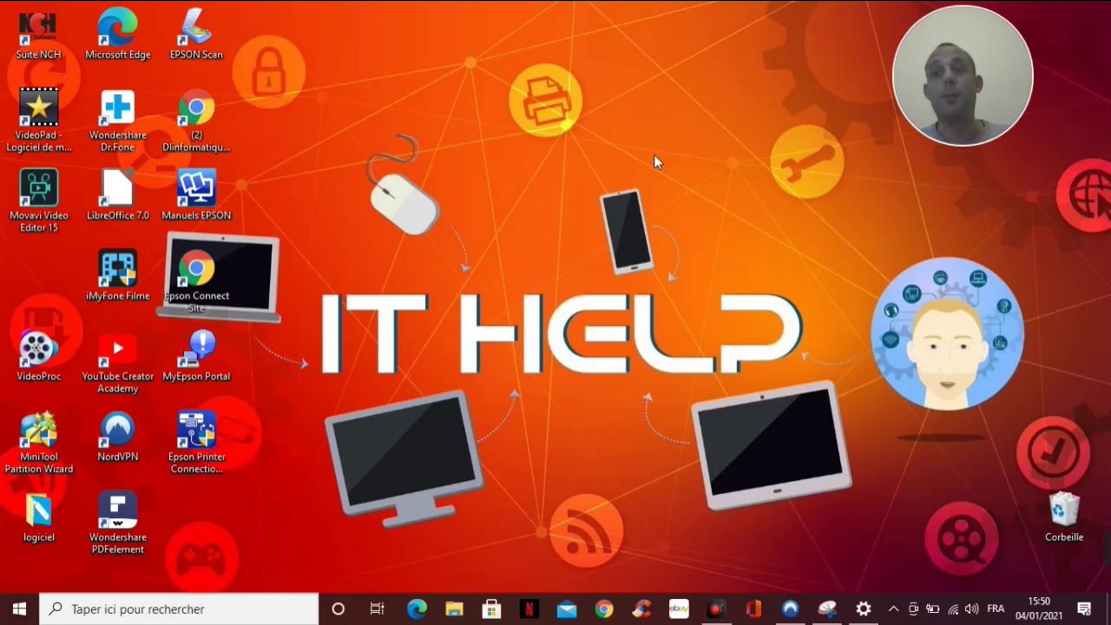
# Step: Turn on Bluetooth in the computer's device settings under Périphériques
pyautogui.click(1084, 610)
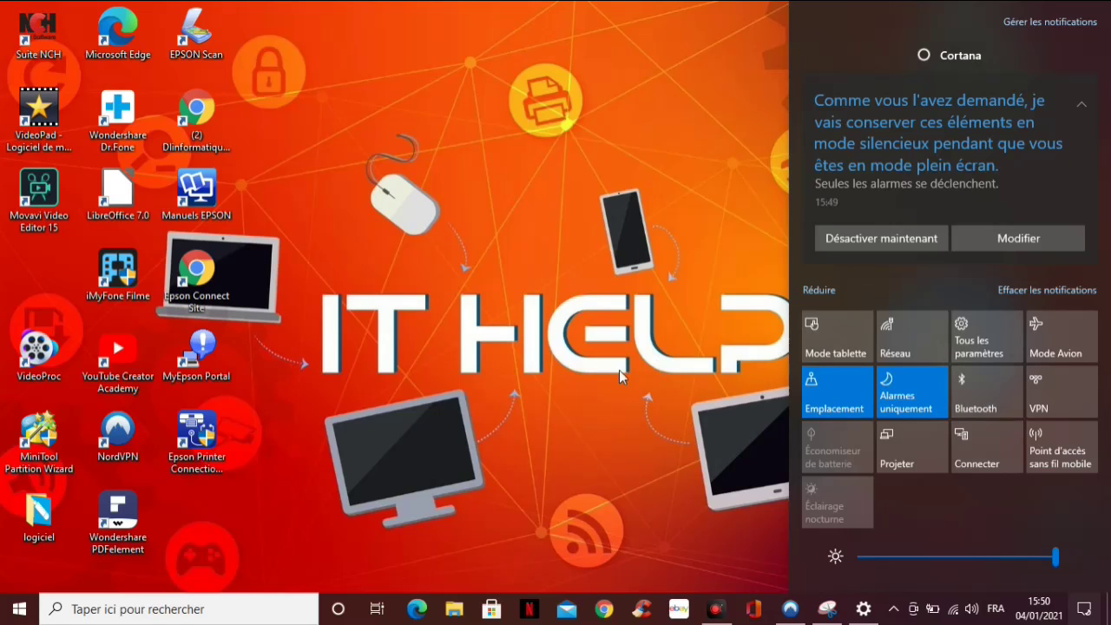
pyautogui.click(573, 362)
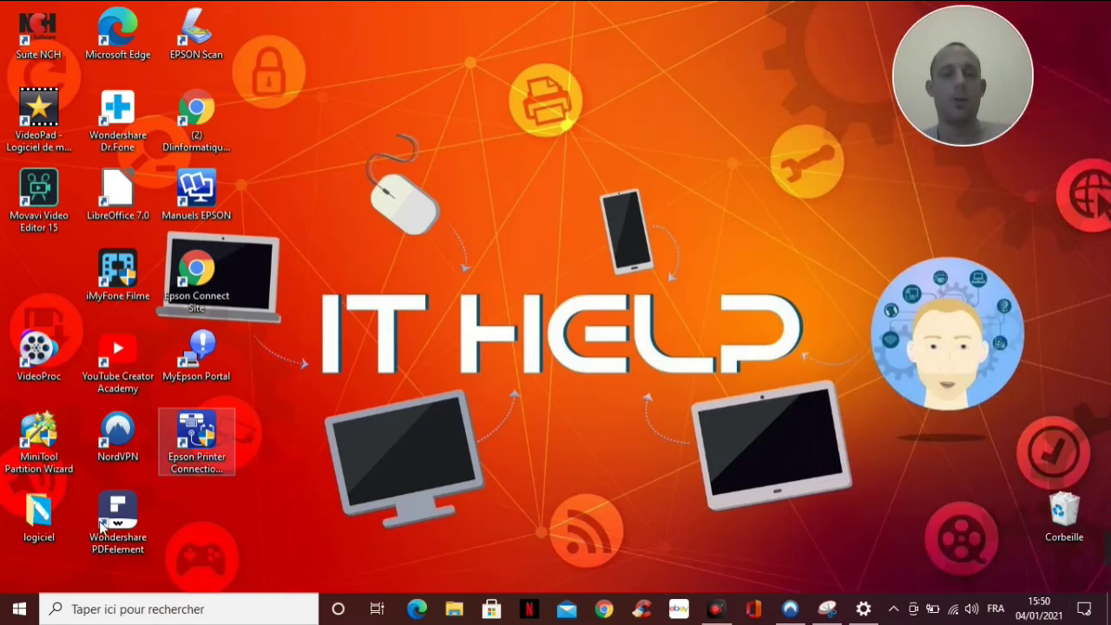
pyautogui.click(19, 610)
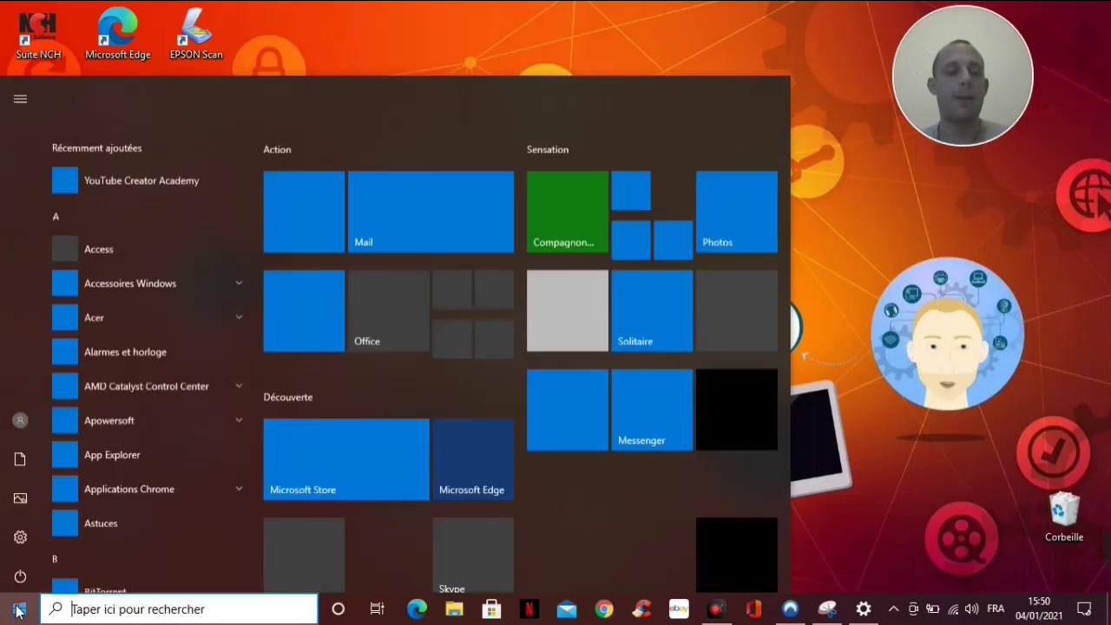
pyautogui.click(18, 536)
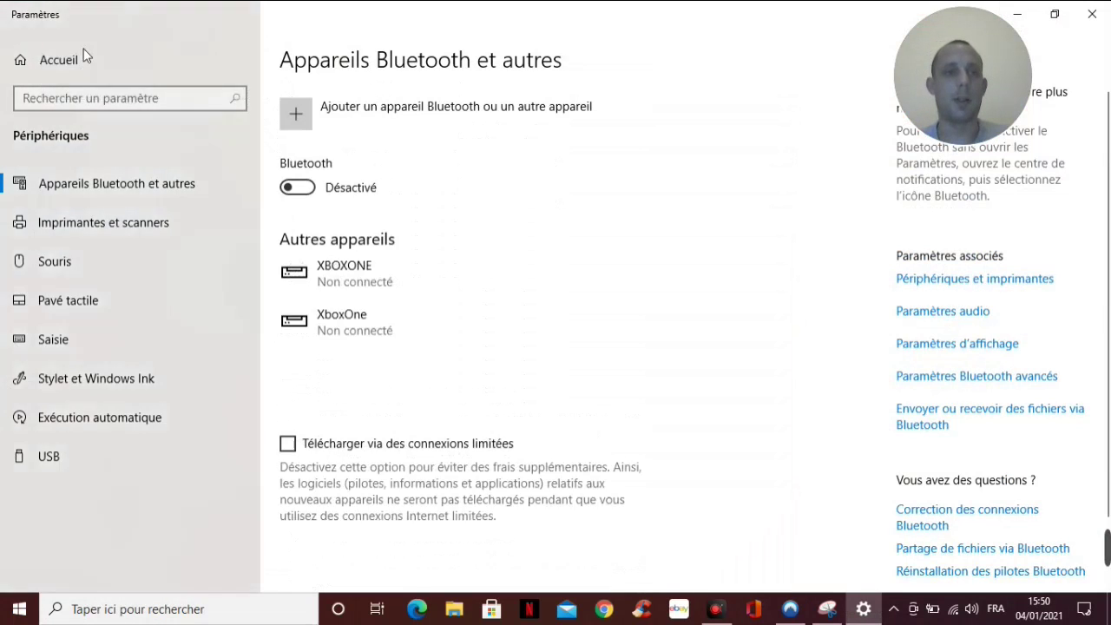
pyautogui.click(46, 56)
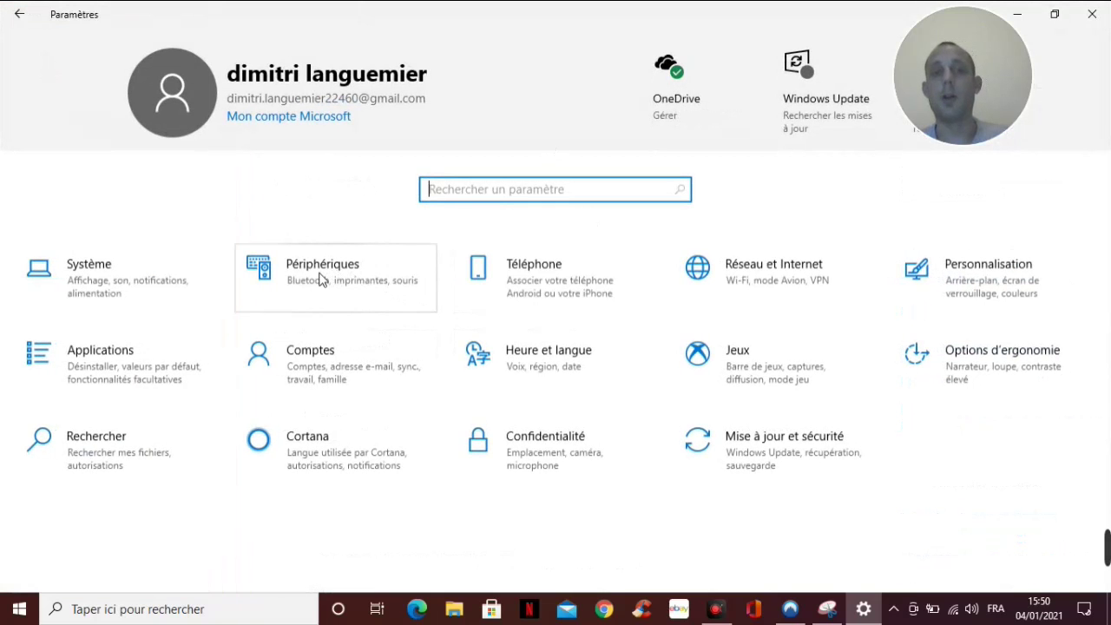
pyautogui.click(320, 279)
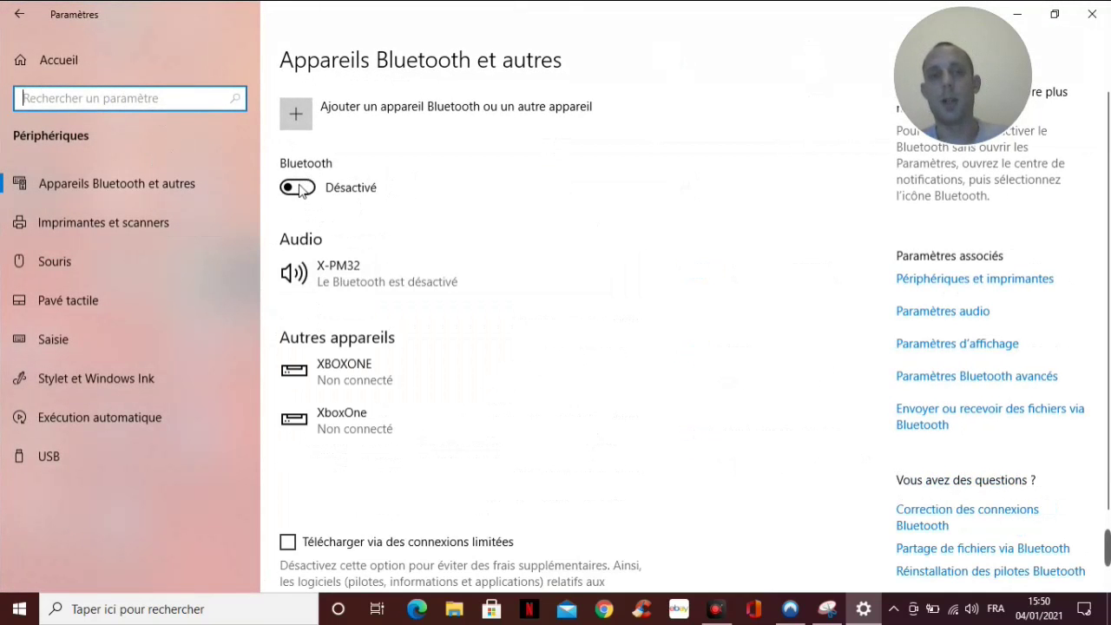
pyautogui.click(301, 191)
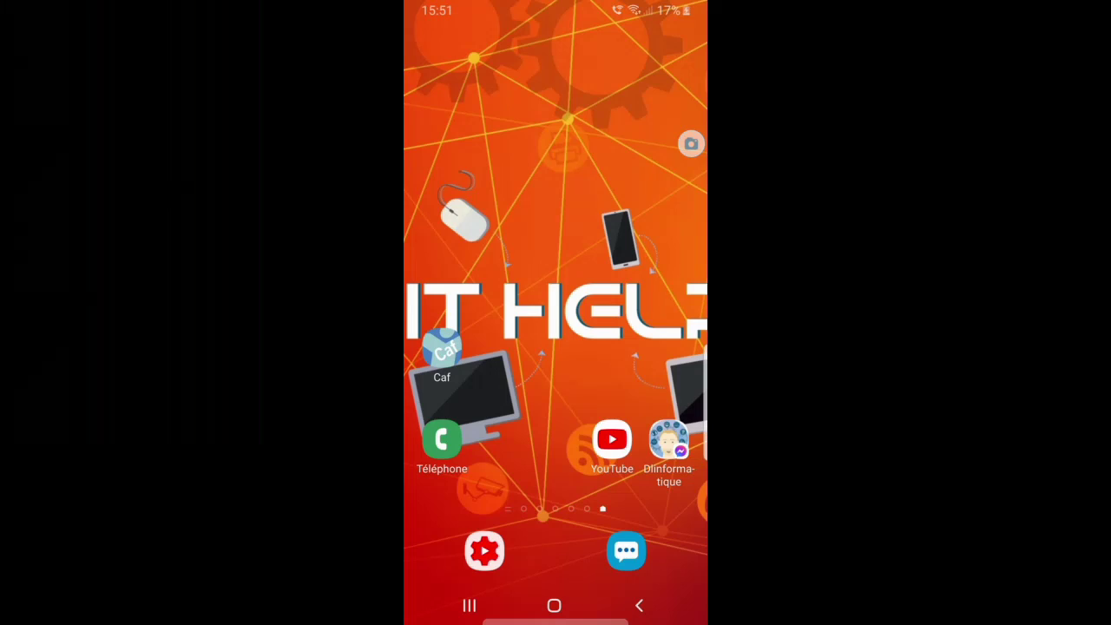
# Step: Switch to the phone and open its Bluetooth settings, making sure Visibilité du téléphone is on
pyautogui.moveTo(556, 4); pyautogui.dragTo(556, 348)
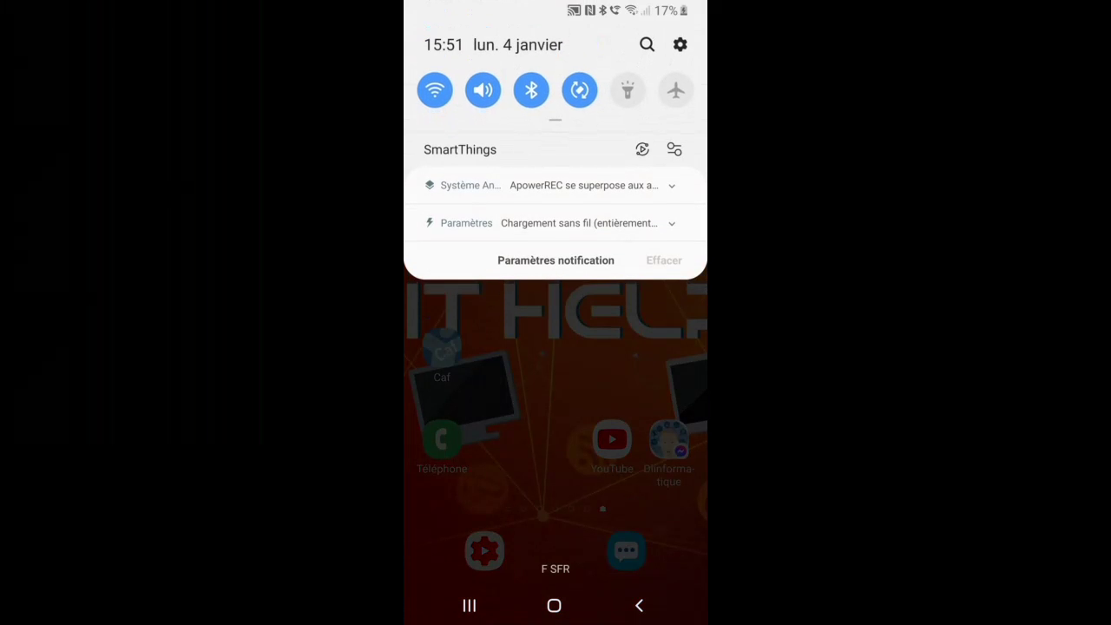
pyautogui.click(680, 15)
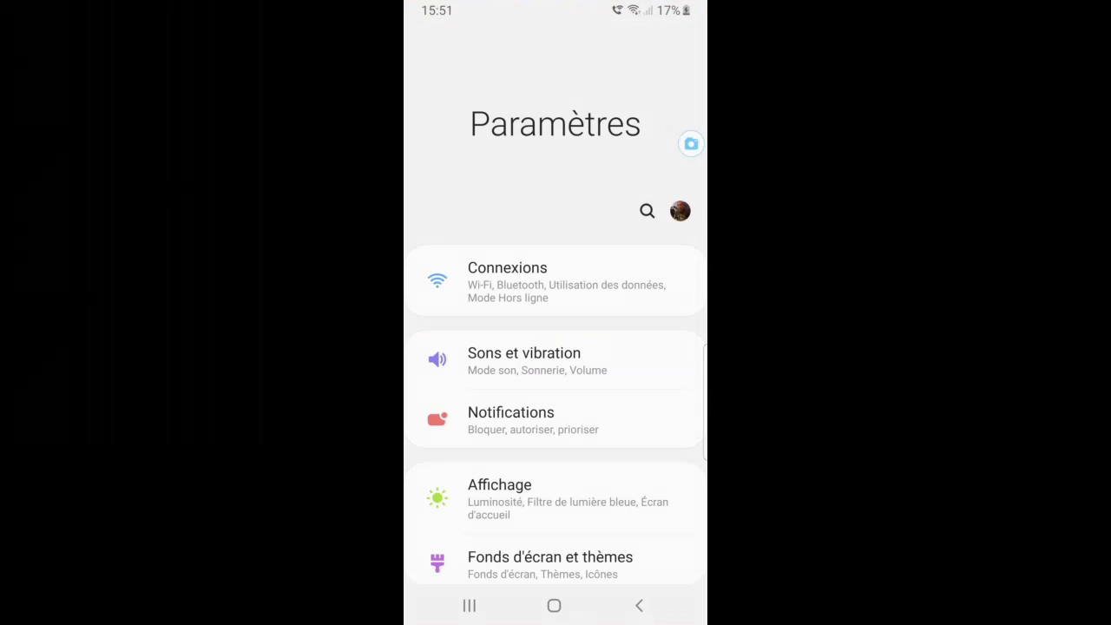
pyautogui.click(555, 282)
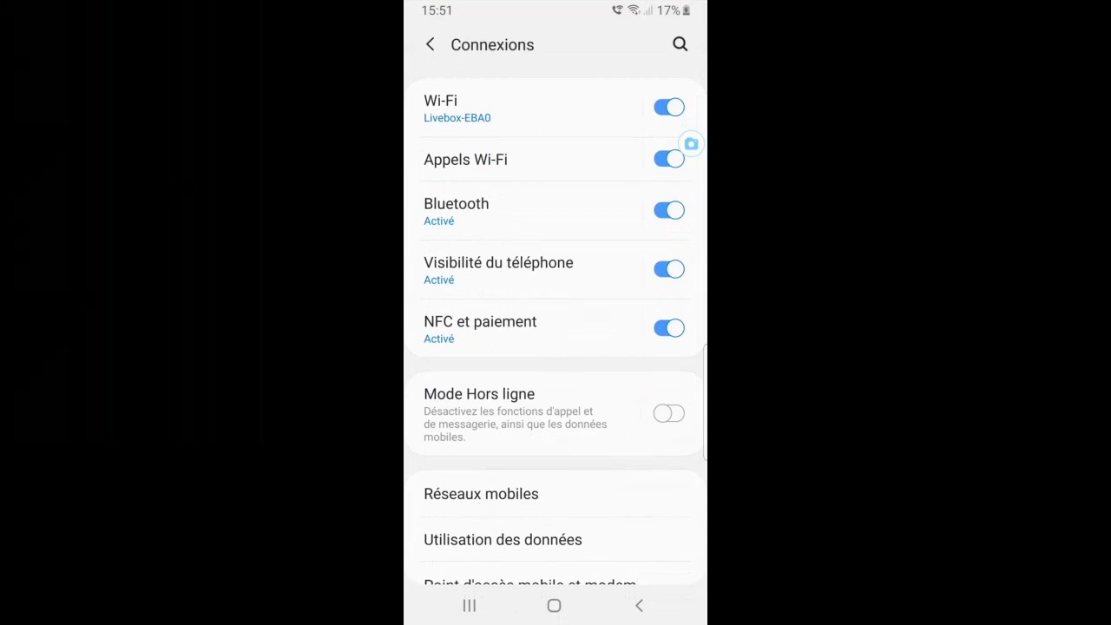
pyautogui.click(668, 269)
pyautogui.click(668, 281)
pyautogui.click(487, 211)
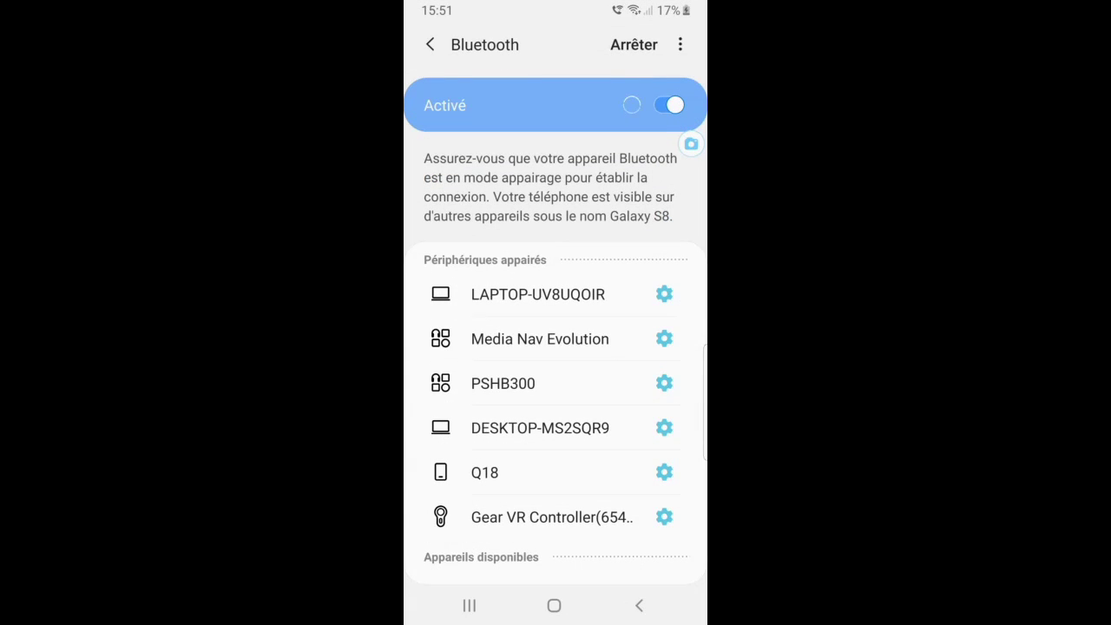
# Step: Unpair LAPTOP-UV8UQOIR from the phone's paired Bluetooth devices
pyautogui.click(664, 294)
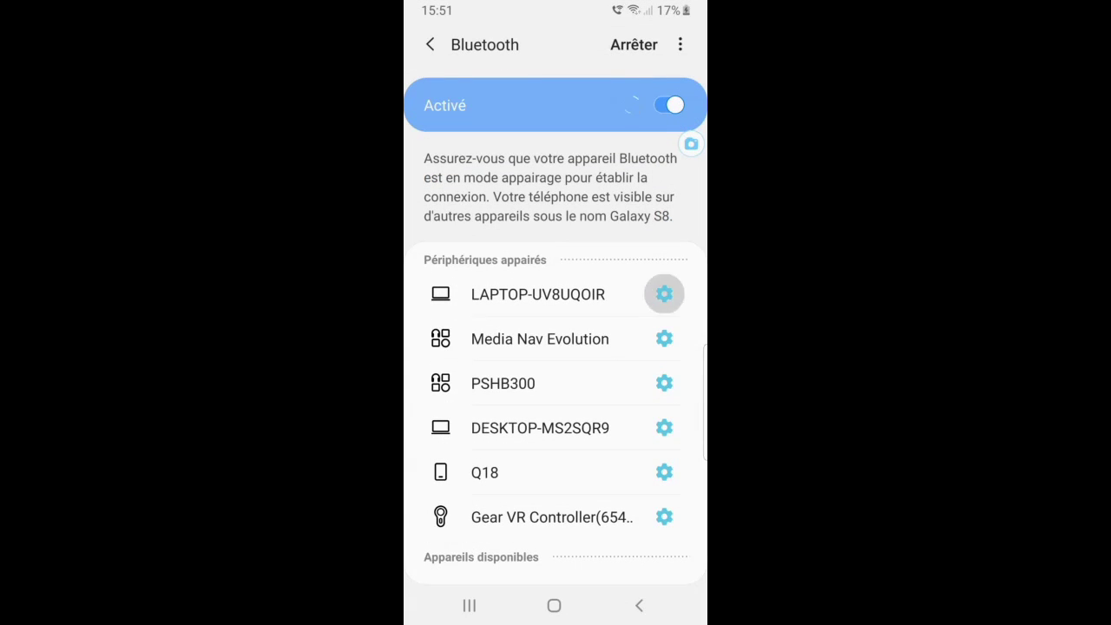
pyautogui.click(455, 159)
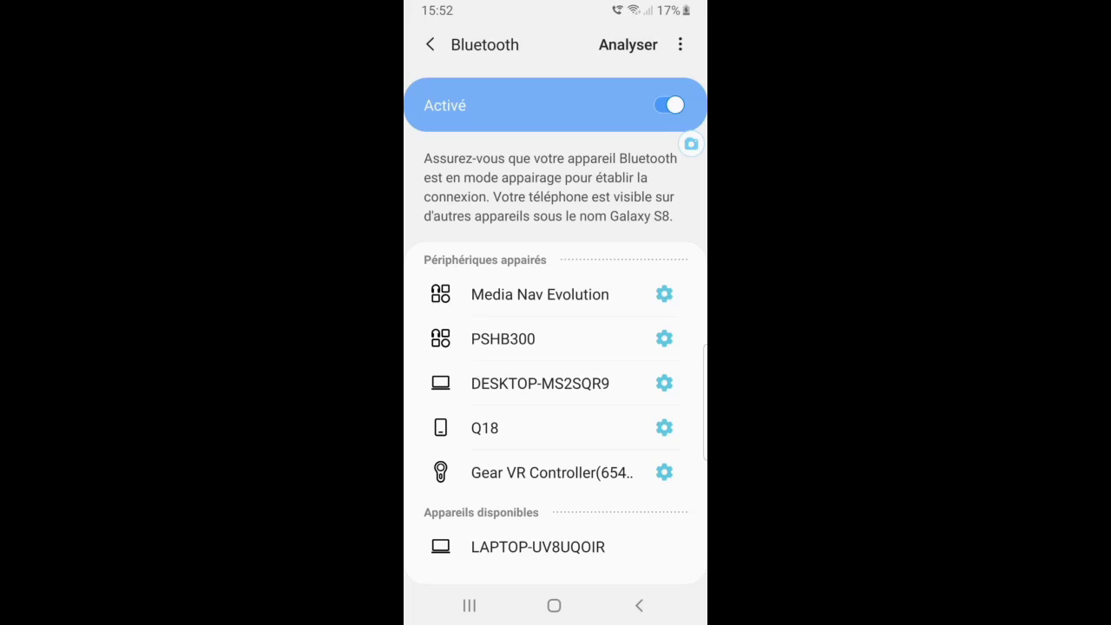
# Step: Pair the phone with LAPTOP-UV8UQOIR, then accept the Galaxy S8 on the computer by confirming the matching code
pyautogui.click(538, 547)
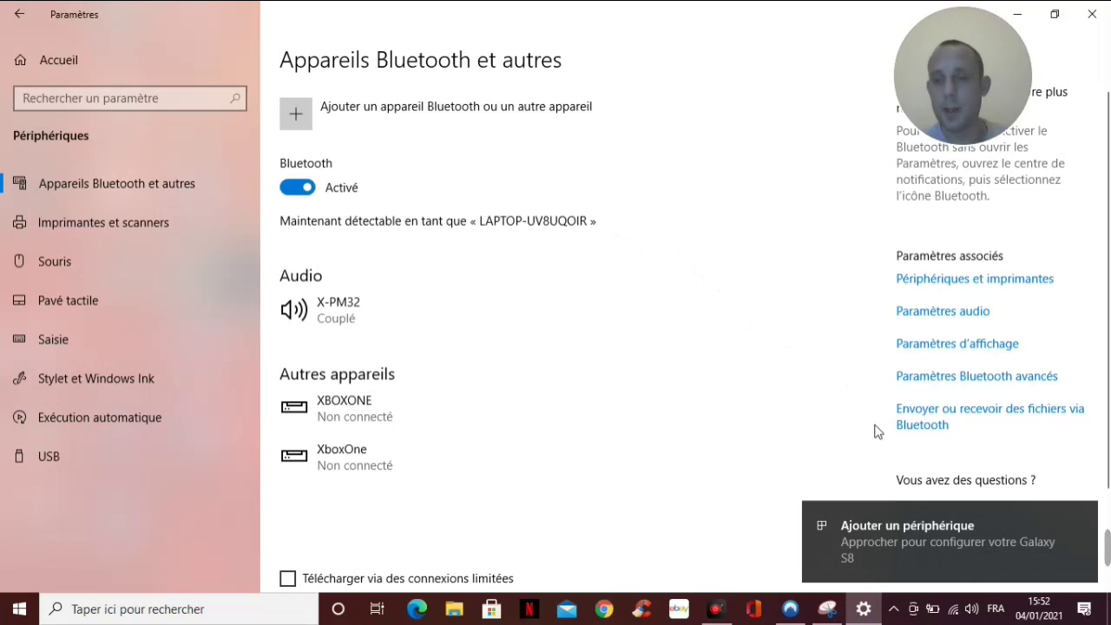
pyautogui.click(878, 551)
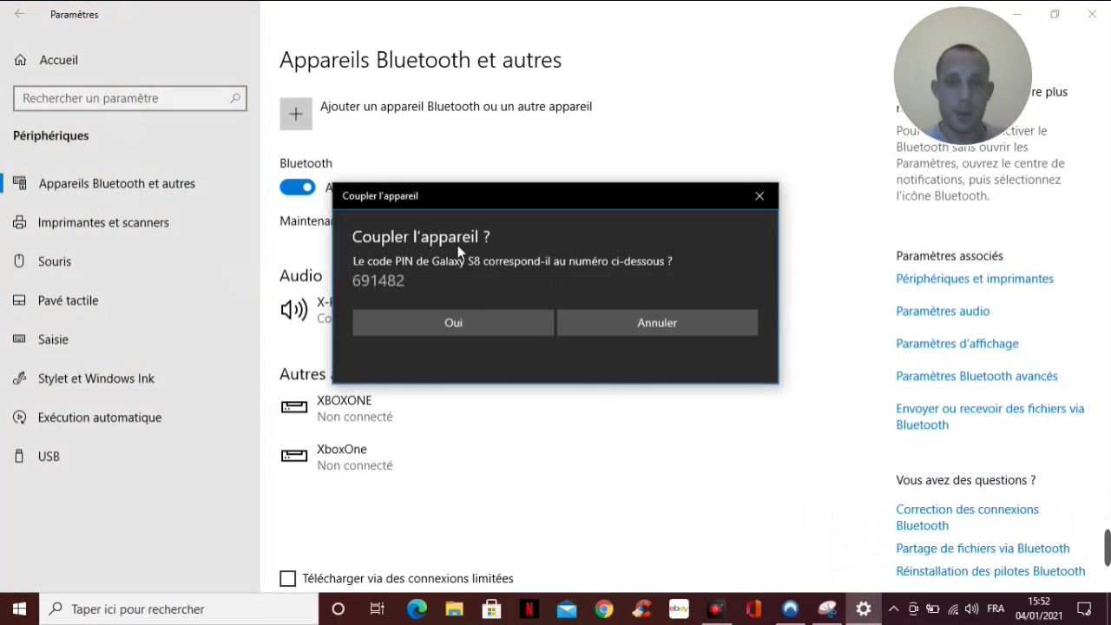
pyautogui.click(458, 322)
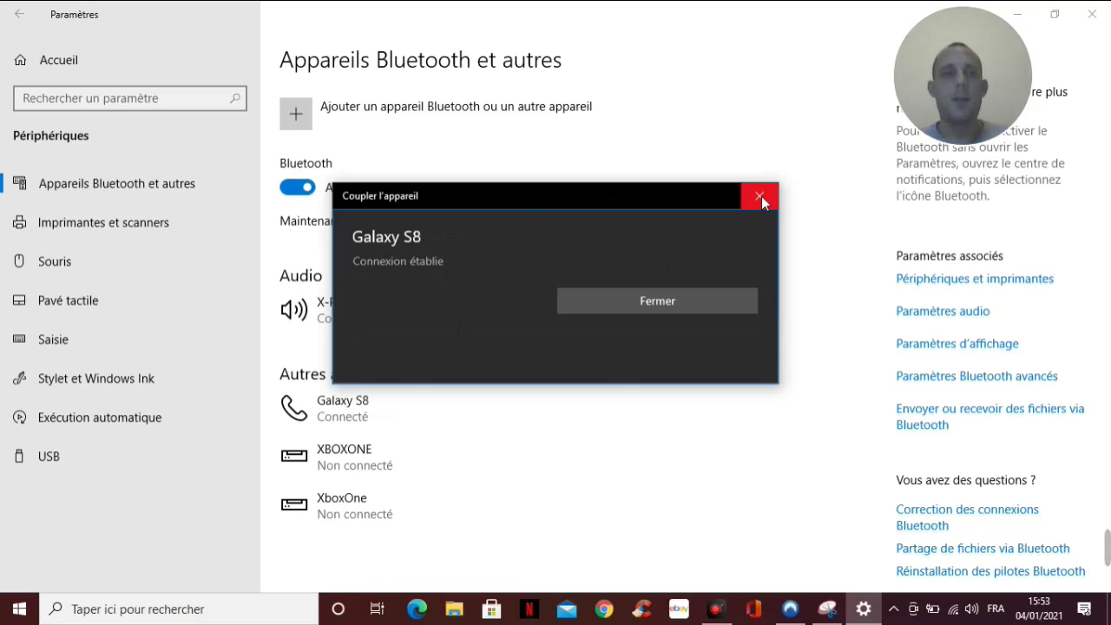
pyautogui.click(653, 299)
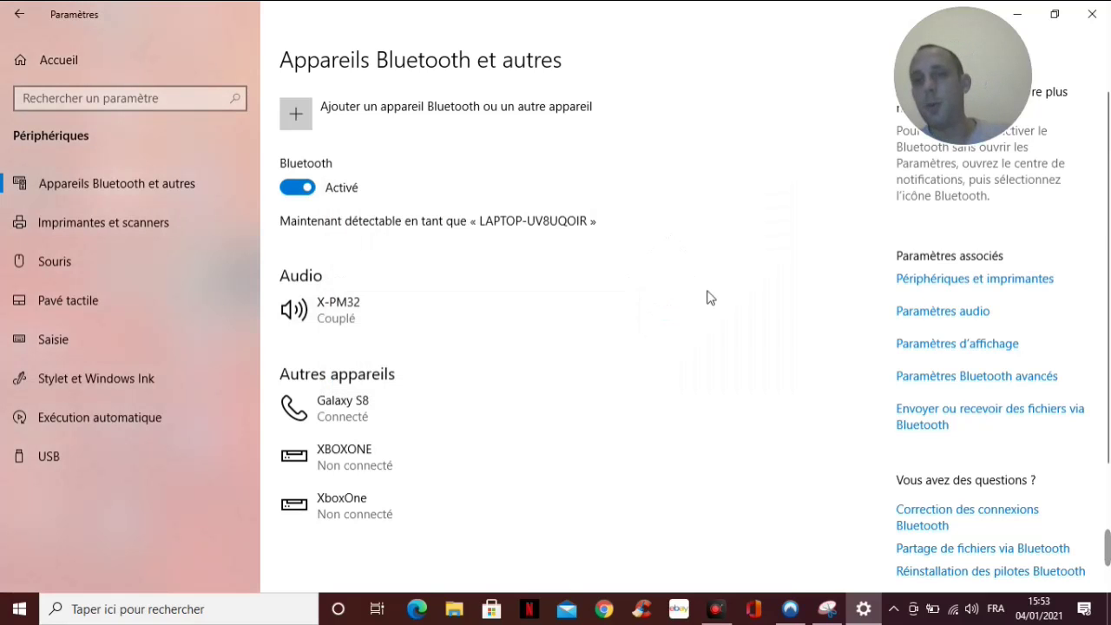
# Step: Start the Bluetooth file transfer on the computer and set it to receive files
pyautogui.click(941, 421)
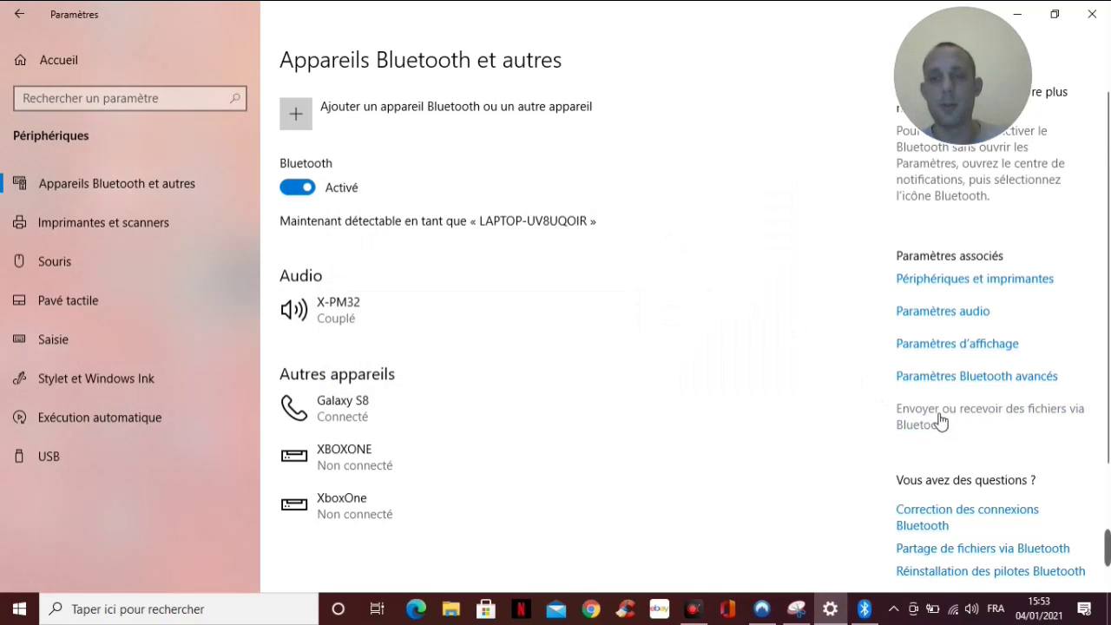
pyautogui.click(863, 611)
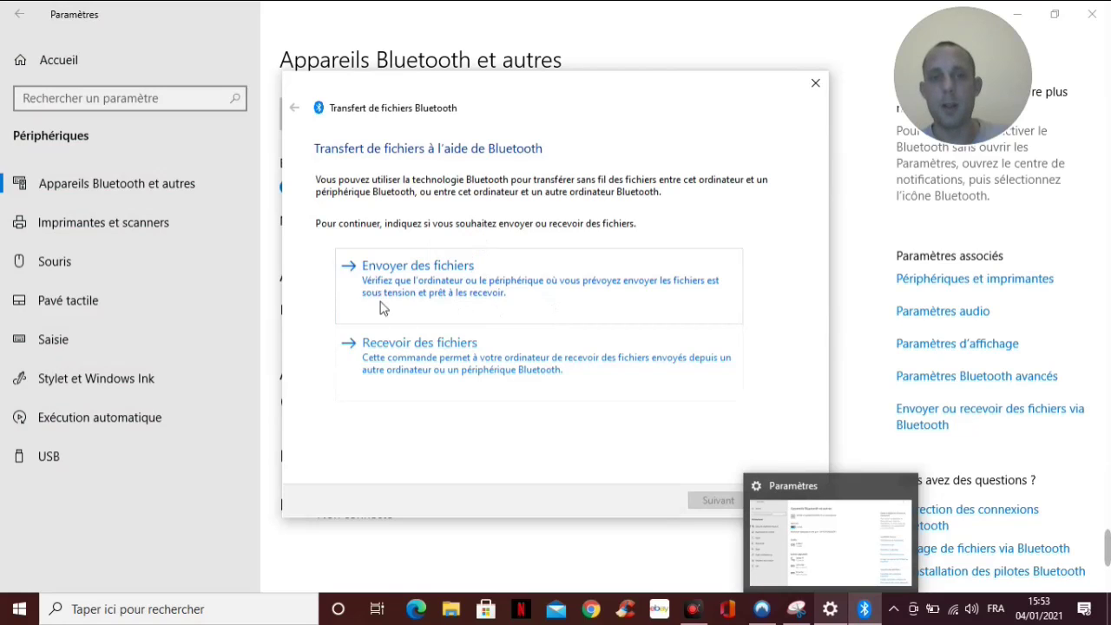
pyautogui.click(451, 366)
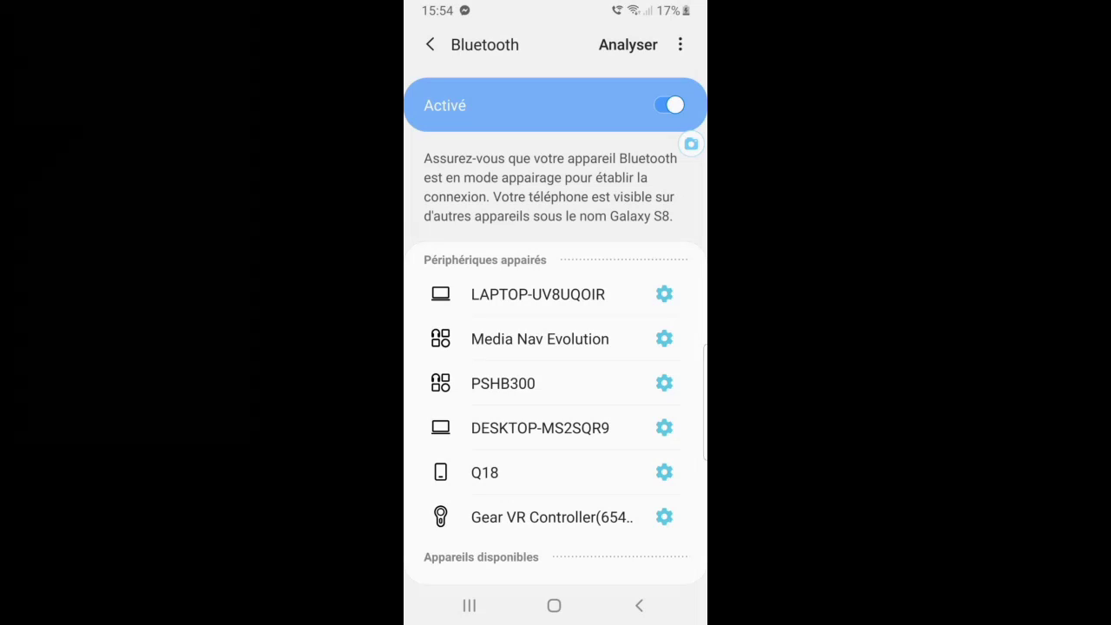
# Step: Try to send the 1:29 video of 31 December 2020 from the phone's gallery to the computer over Bluetooth
pyautogui.click(554, 605)
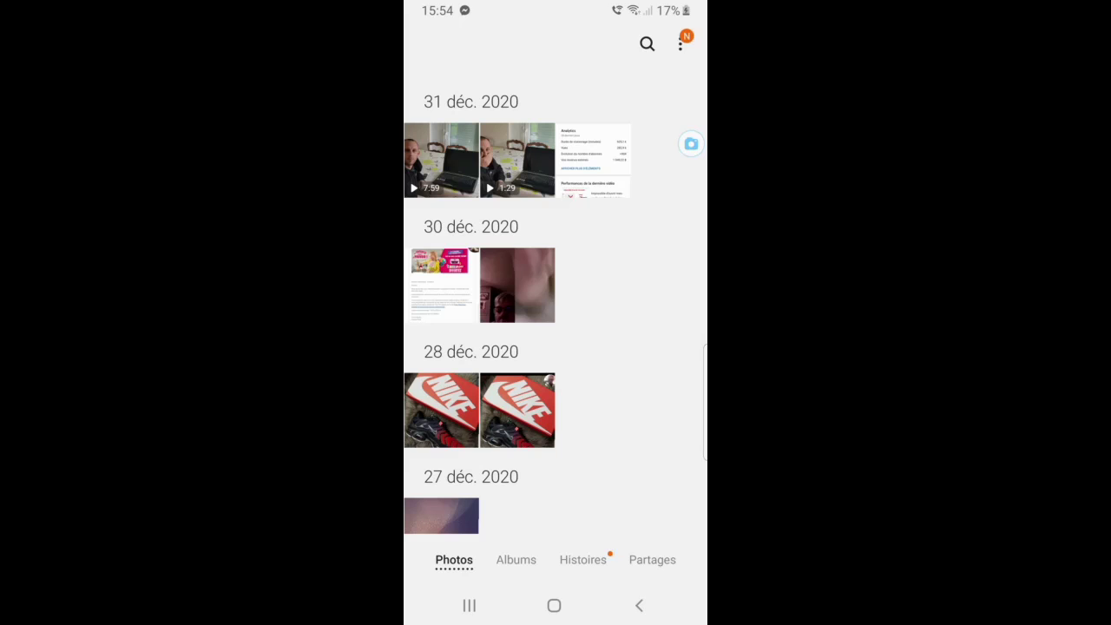
pyautogui.click(518, 161)
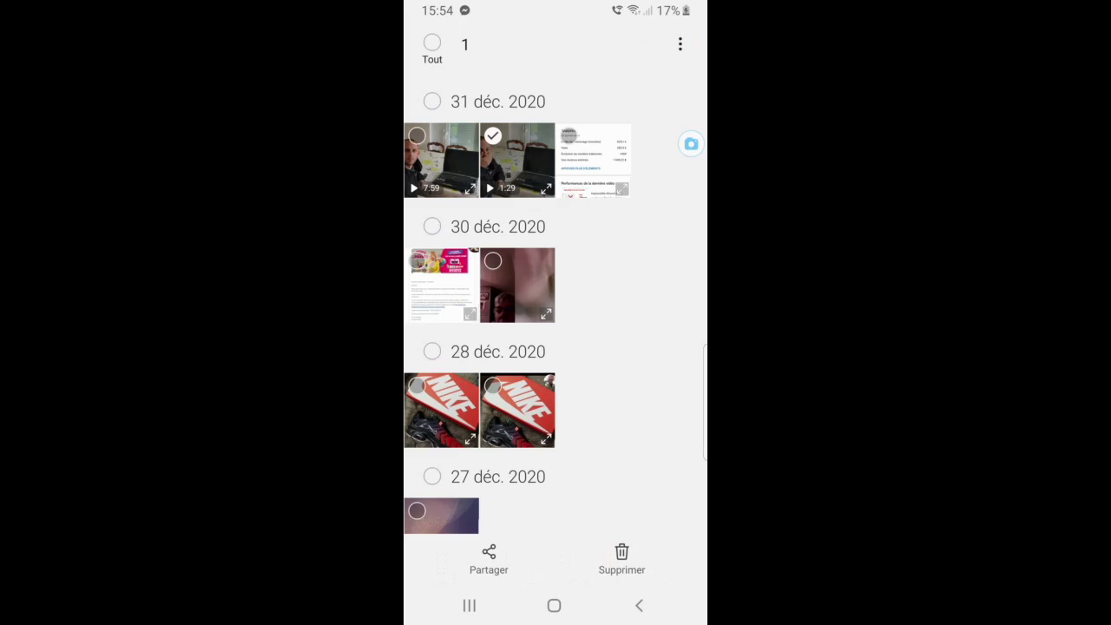
pyautogui.click(488, 559)
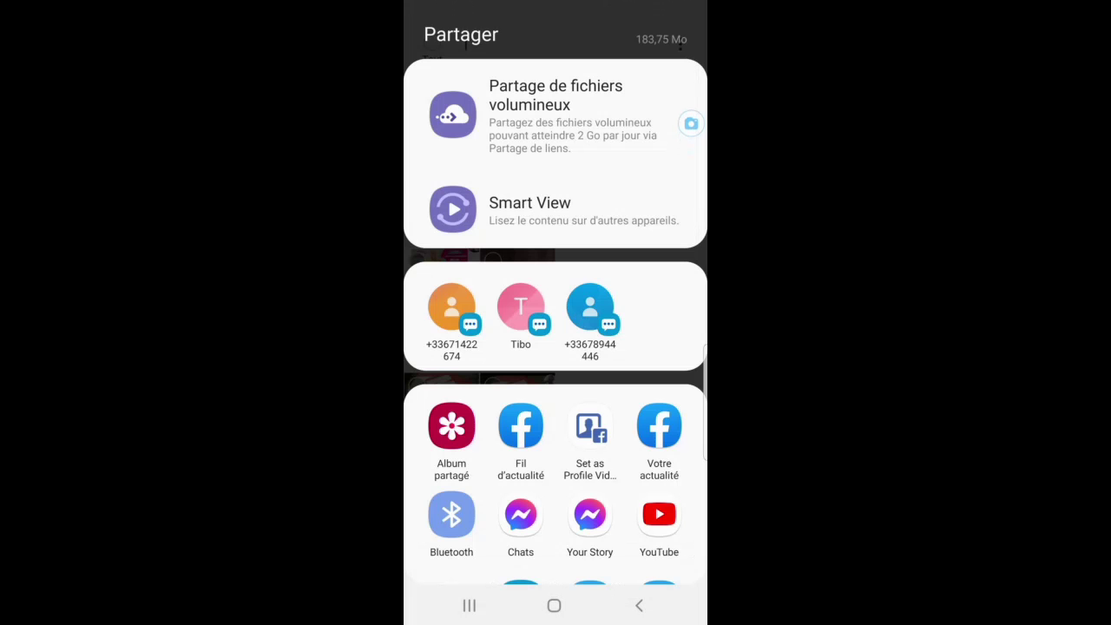
pyautogui.click(451, 515)
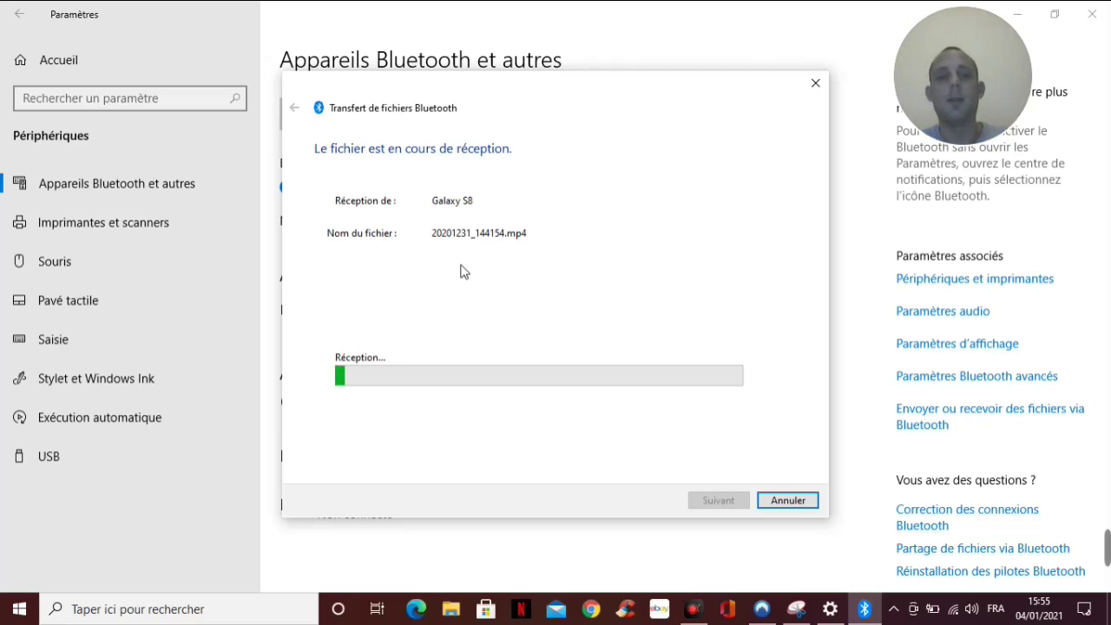
pyautogui.click(796, 503)
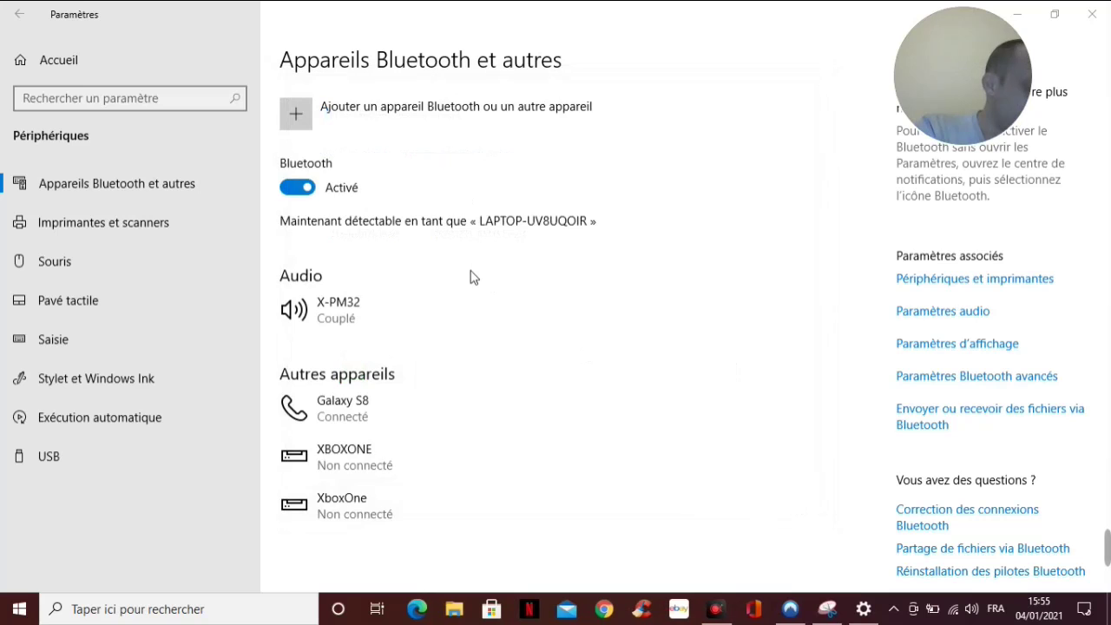
# Step: Set the computer to receive files again and select six images dated 26 to 30 December 2020 in the phone's gallery
pyautogui.click(524, 365)
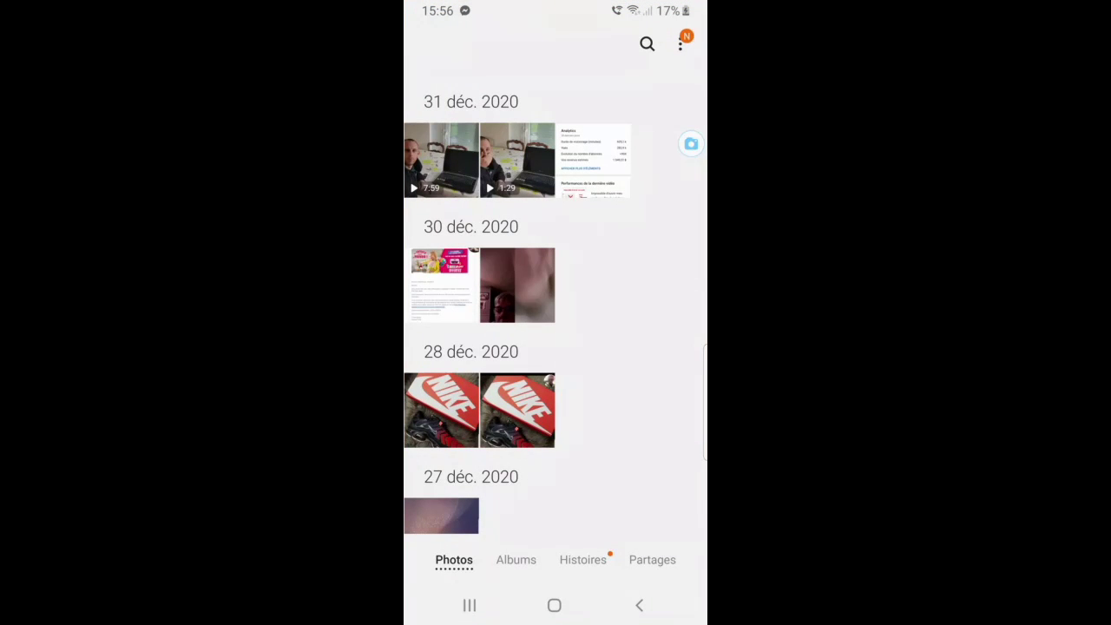
pyautogui.click(441, 285)
pyautogui.click(517, 284)
pyautogui.click(441, 410)
pyautogui.click(517, 410)
pyautogui.scroll(-2, 521, 347)
pyautogui.click(441, 374)
pyautogui.scroll(-2, 521, 347)
pyautogui.click(441, 378)
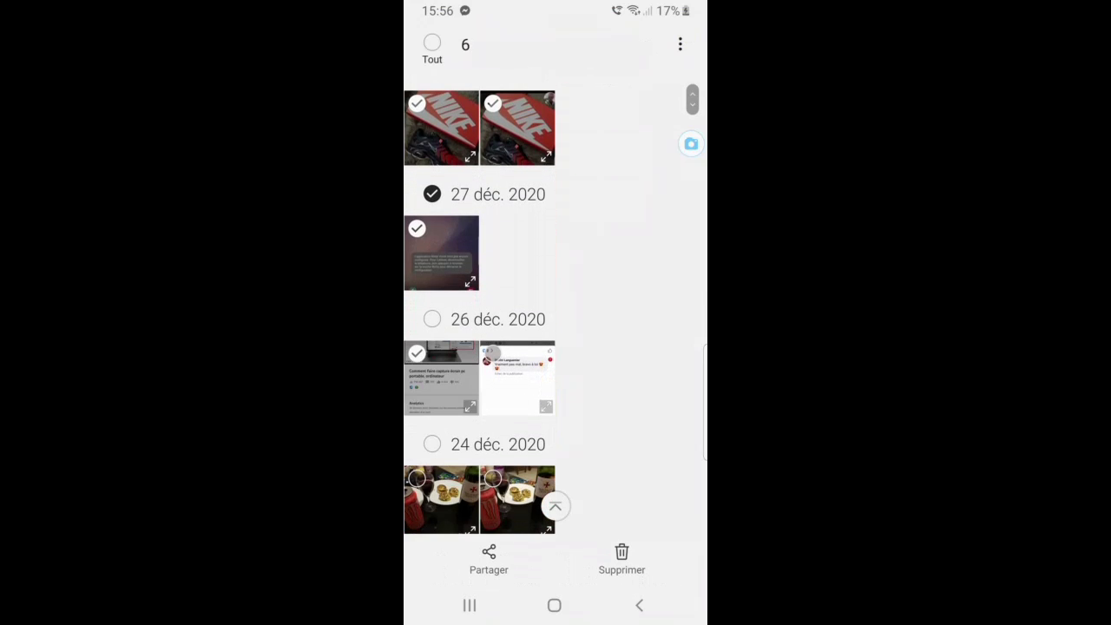
# Step: Share the six selected images with the computer over Bluetooth and save the received files in the Documents folder
pyautogui.click(489, 560)
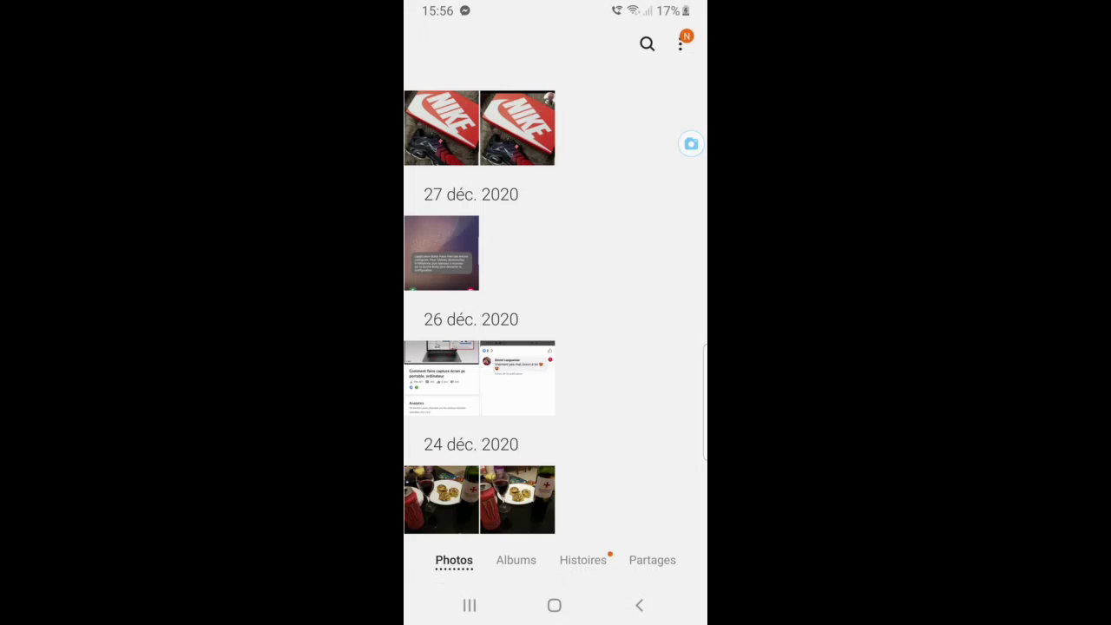
pyautogui.click(538, 185)
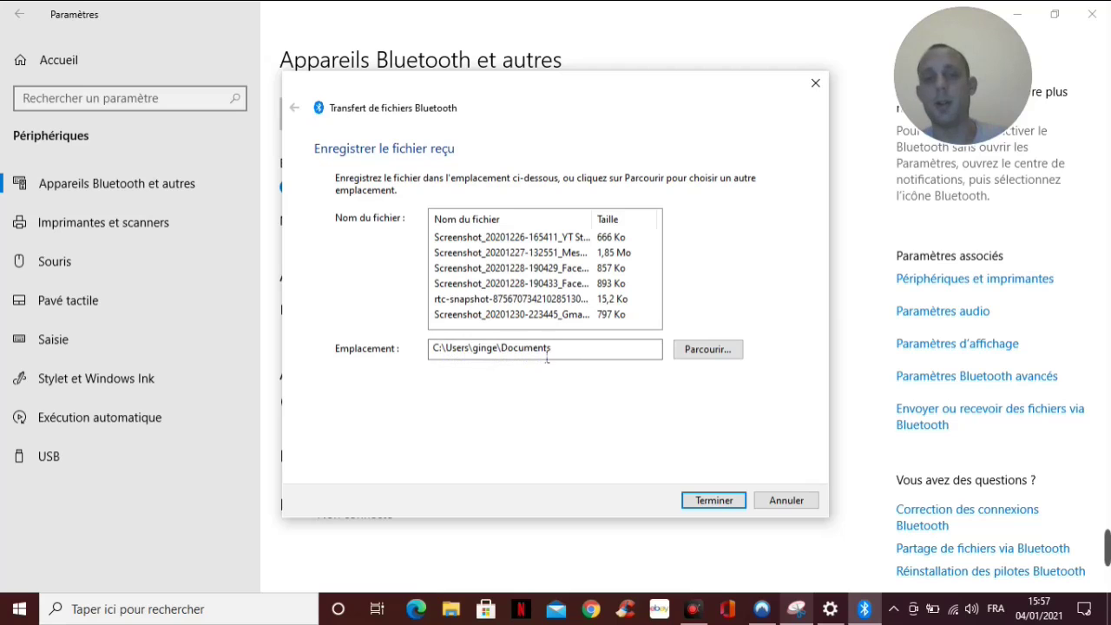
pyautogui.click(712, 502)
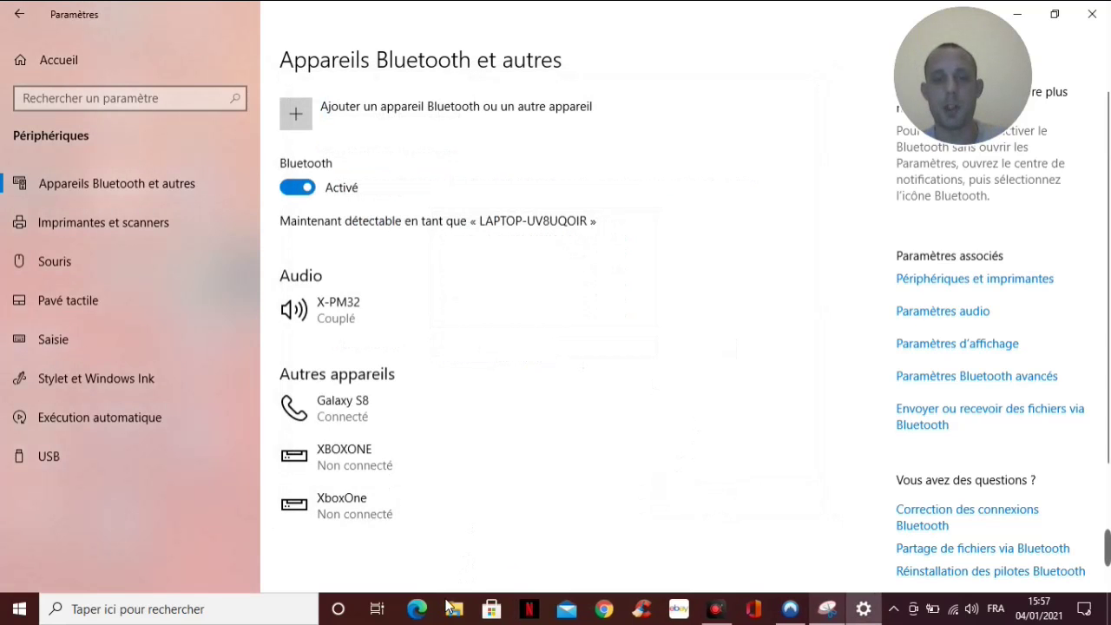
# Step: Browse in File Explorer through Acer (C:) and Users to the Documents folder inside the user's profile
pyautogui.click(454, 612)
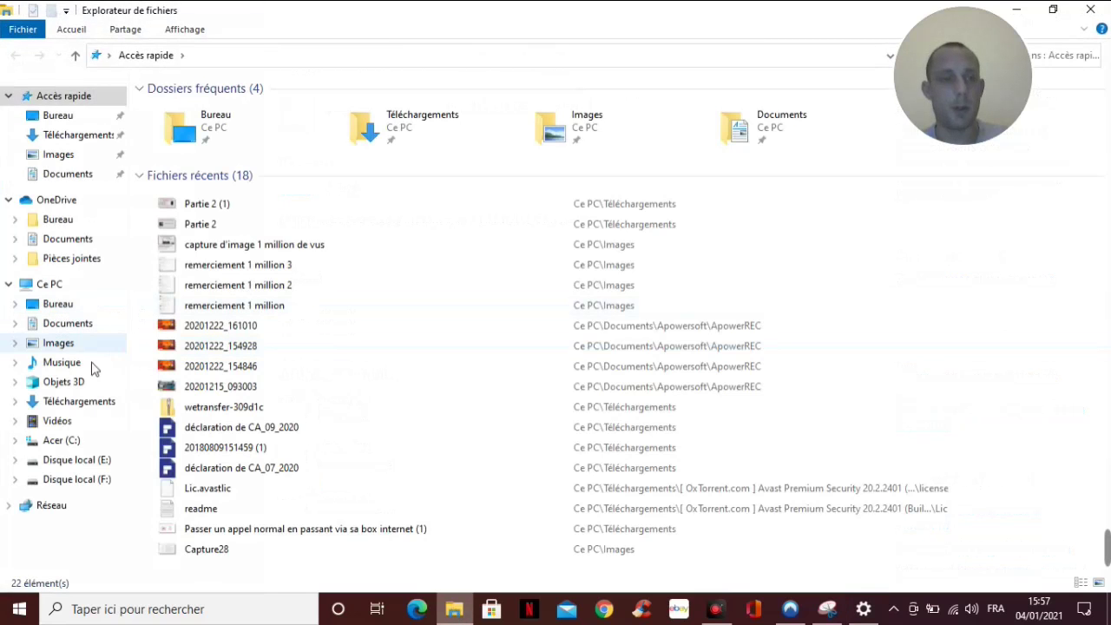
pyautogui.click(52, 440)
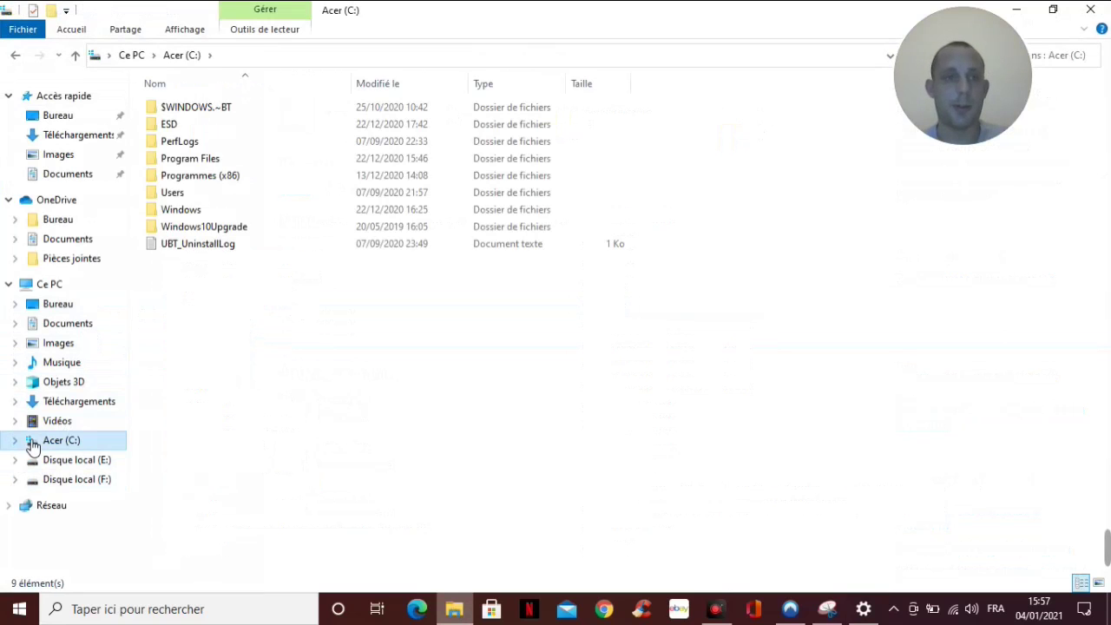
pyautogui.doubleClick(181, 192)
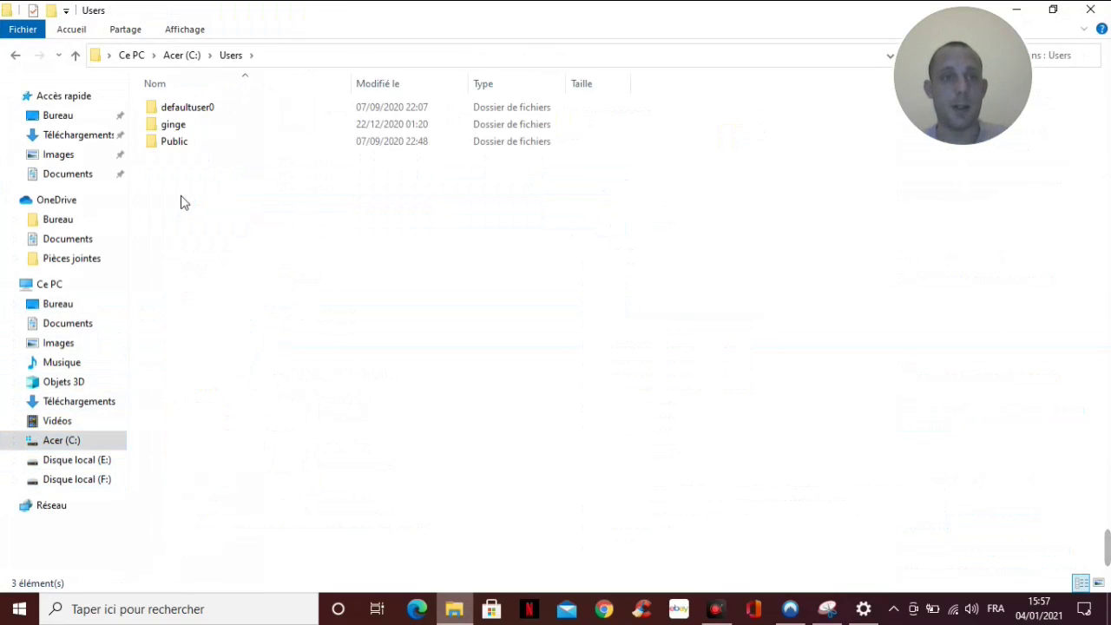
pyautogui.doubleClick(173, 125)
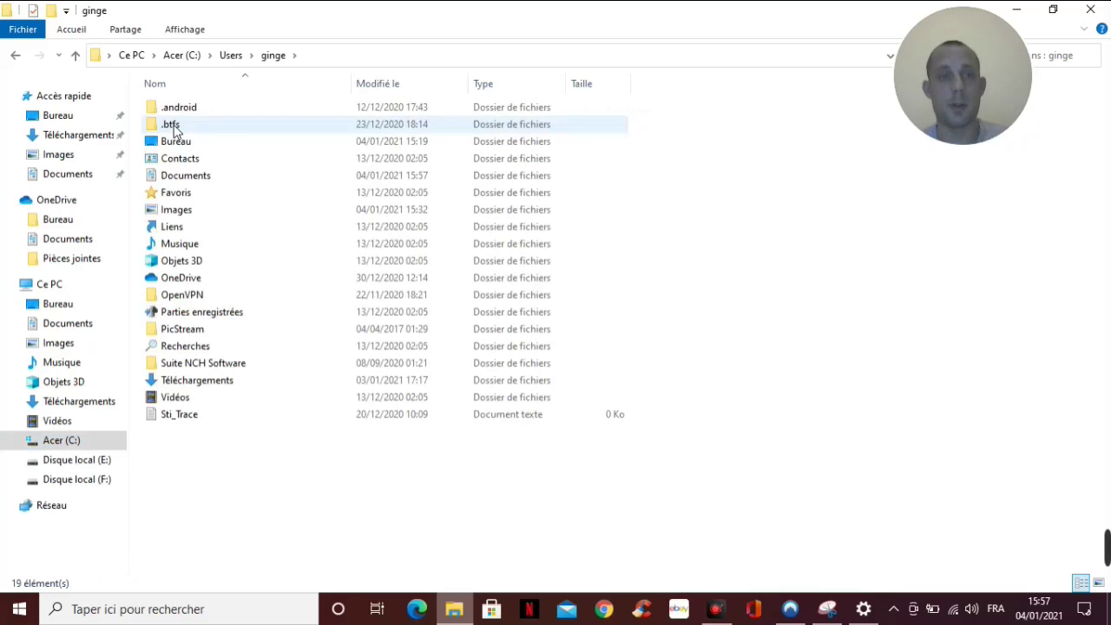
pyautogui.click(219, 178)
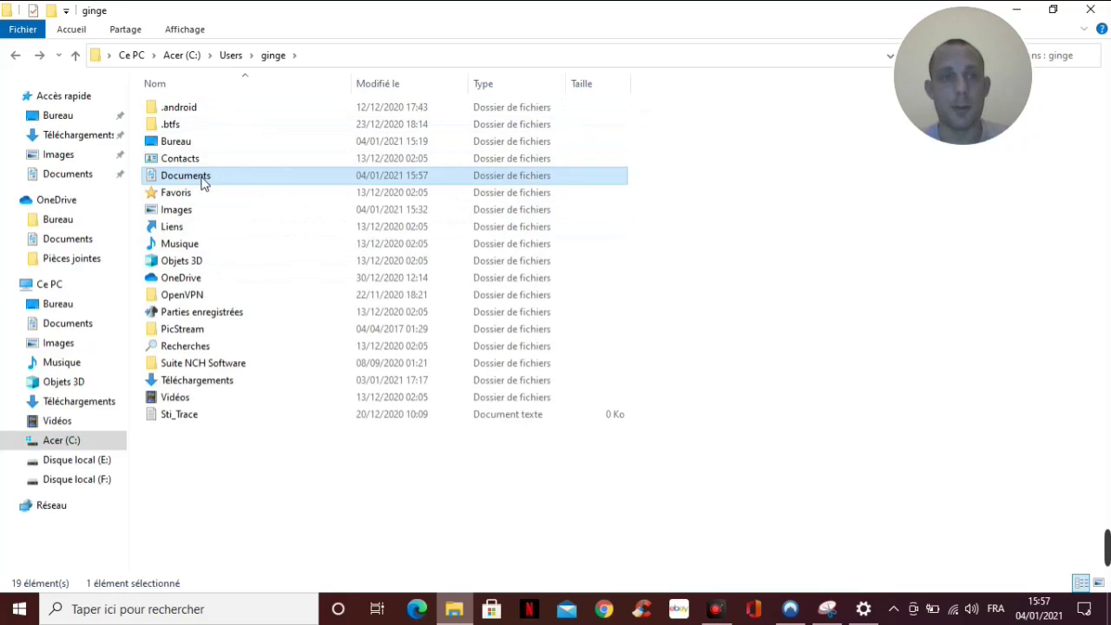
# Step: Open the Documents folder and delete the six received image files, from the rtc-snapshot file through the 30 December Gmail screenshot
pyautogui.doubleClick(201, 181)
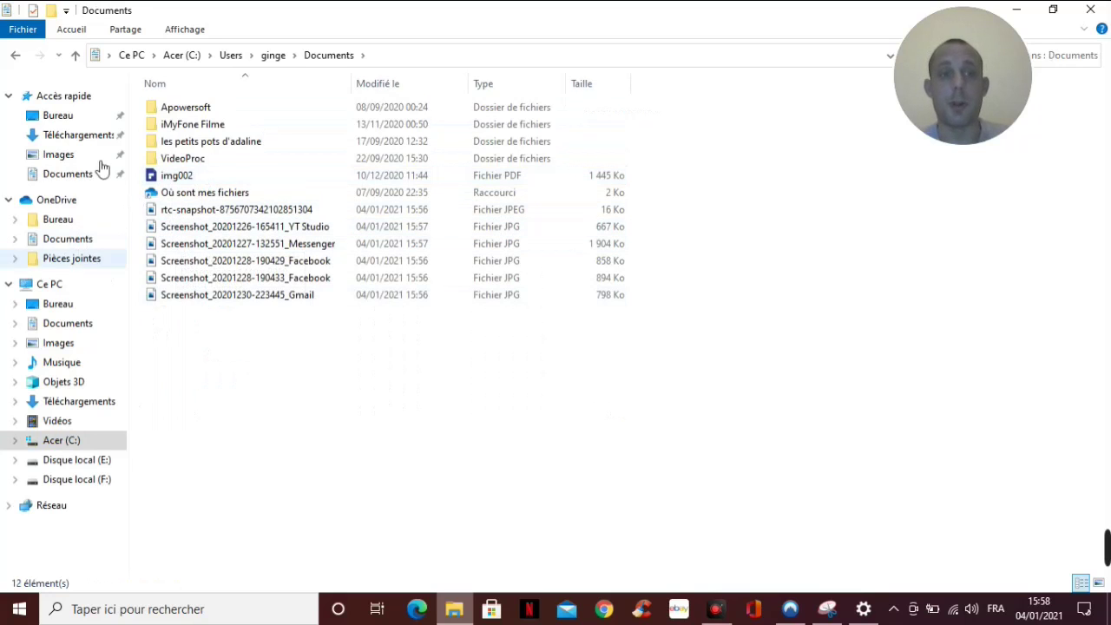
pyautogui.moveTo(255, 323); pyautogui.dragTo(252, 212)
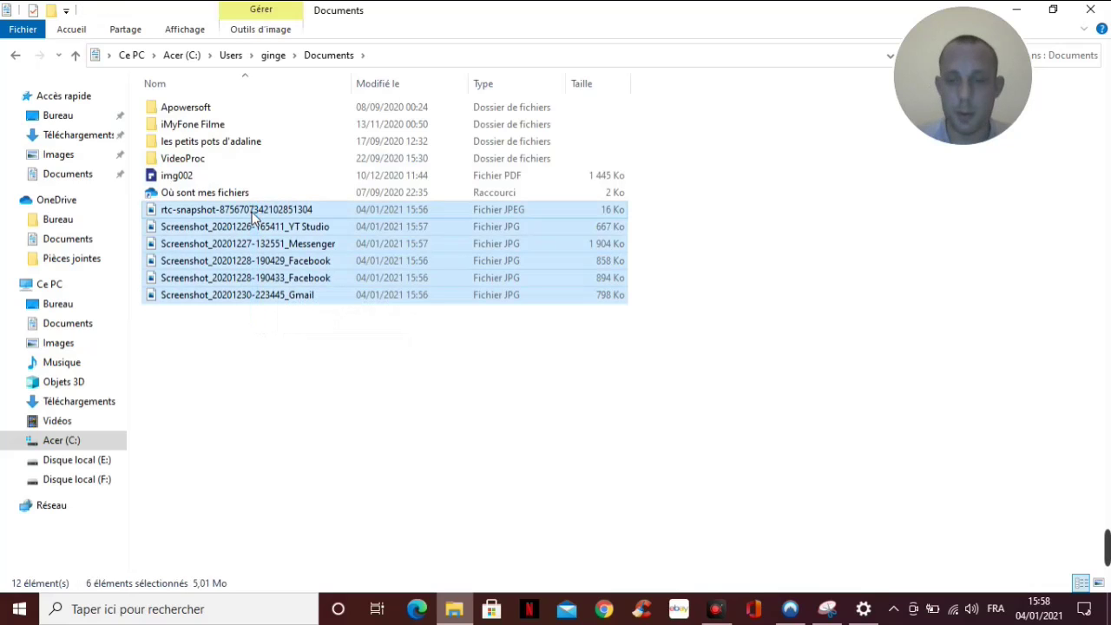
pyautogui.press('Delete')
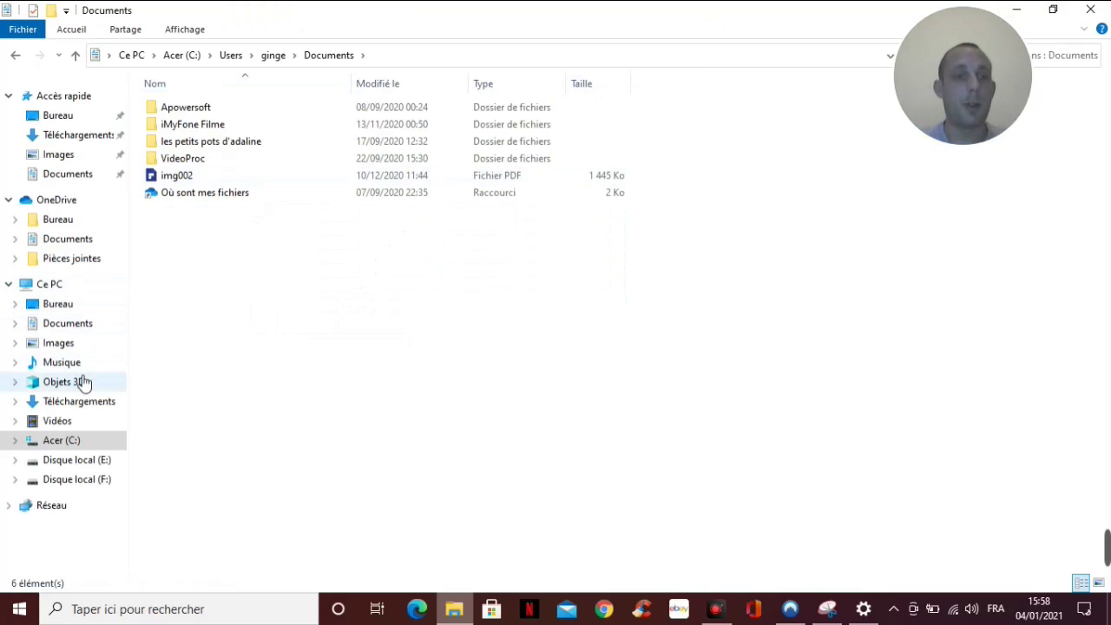
# Step: Open the remerciement folder in Images and select the pictures 1 to 5, 15 and caméra
pyautogui.click(73, 347)
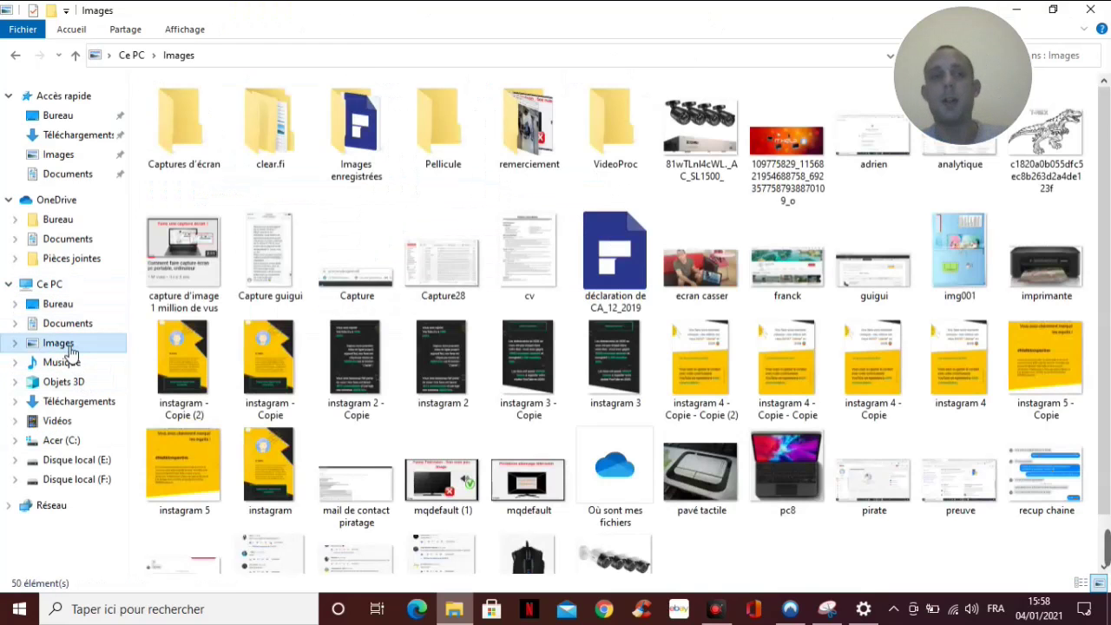
pyautogui.doubleClick(502, 140)
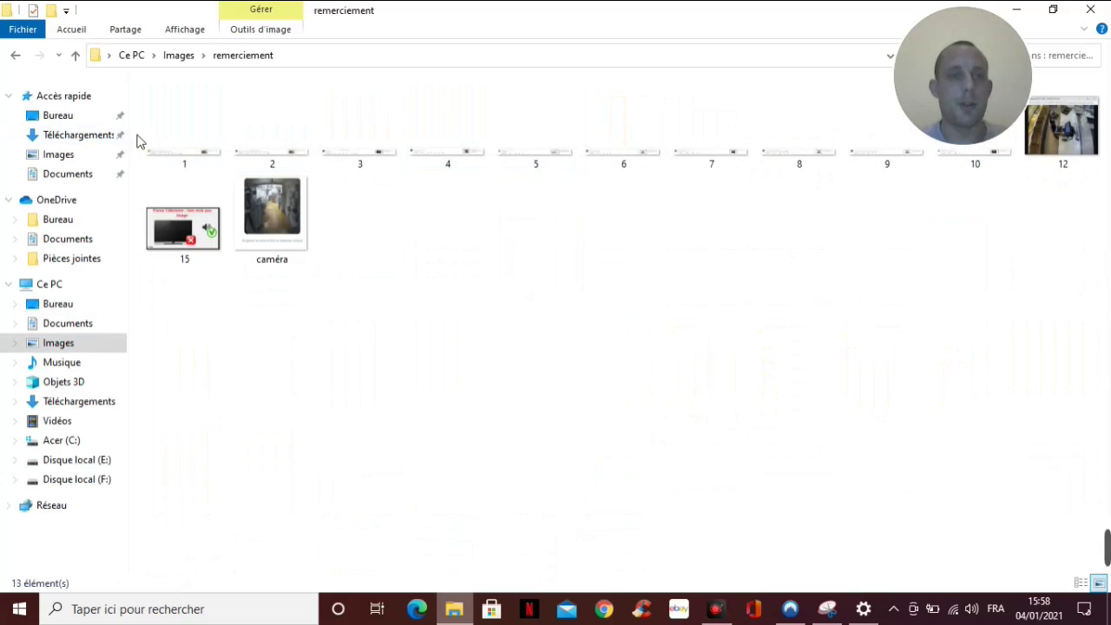
pyautogui.moveTo(140, 133); pyautogui.dragTo(569, 247)
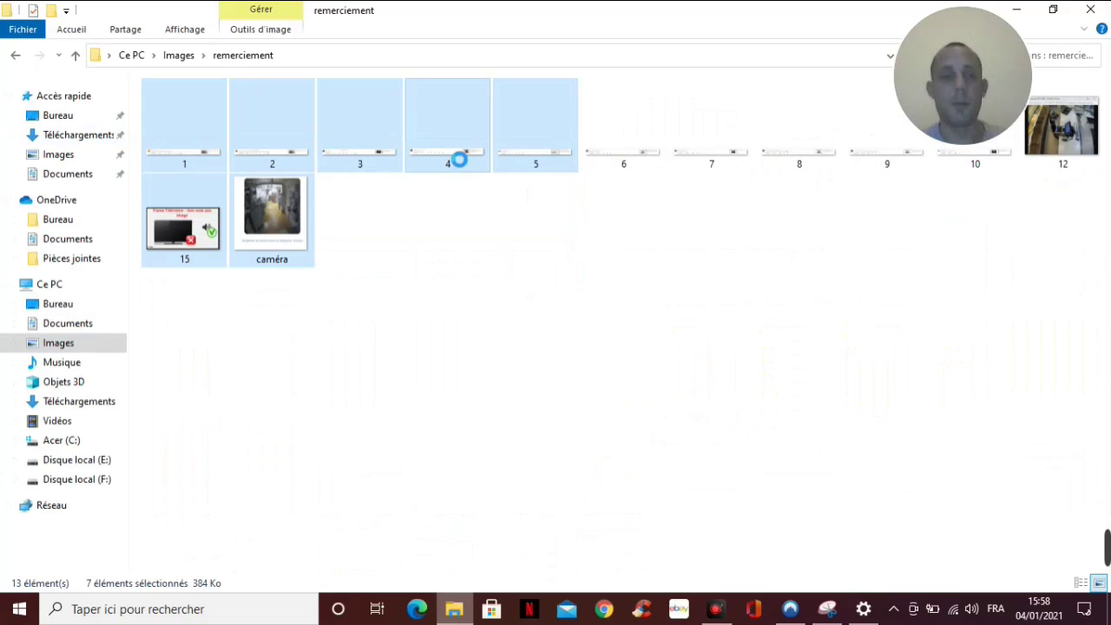
# Step: Send the selected pictures to the Galaxy S8 as a Bluetooth device and finish the file transfer
pyautogui.rightClick(447, 147)
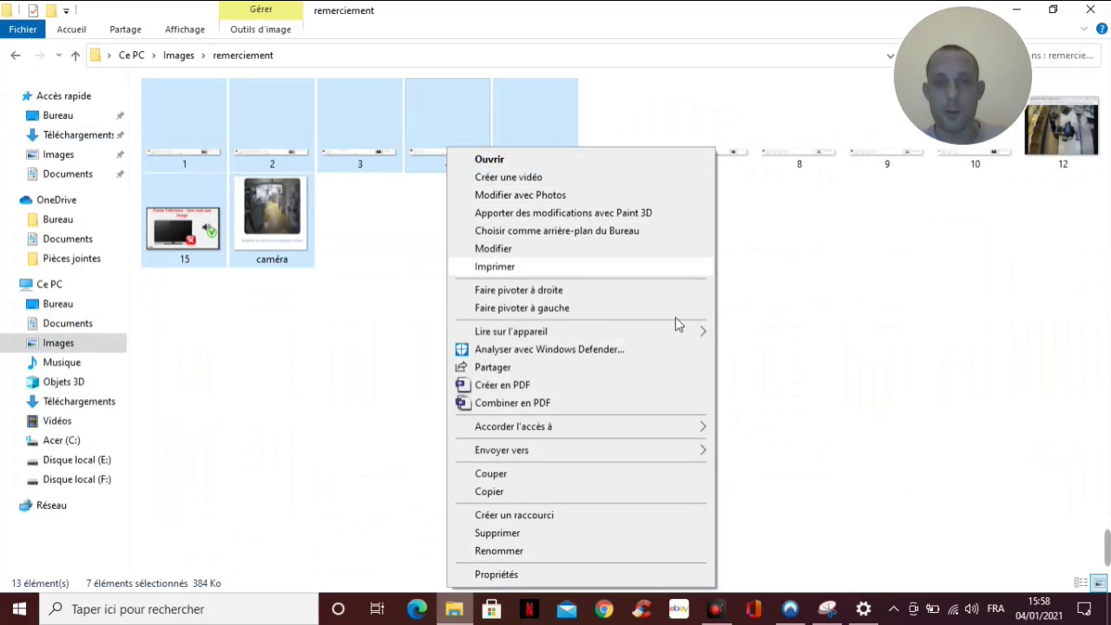
pyautogui.moveTo(695, 449)
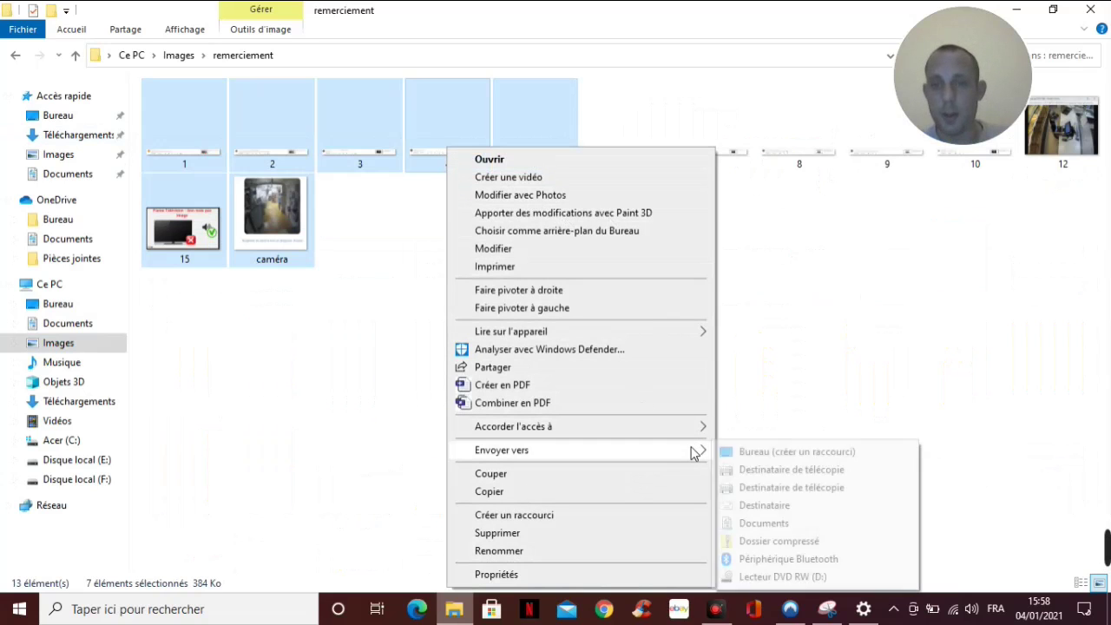
pyautogui.click(767, 560)
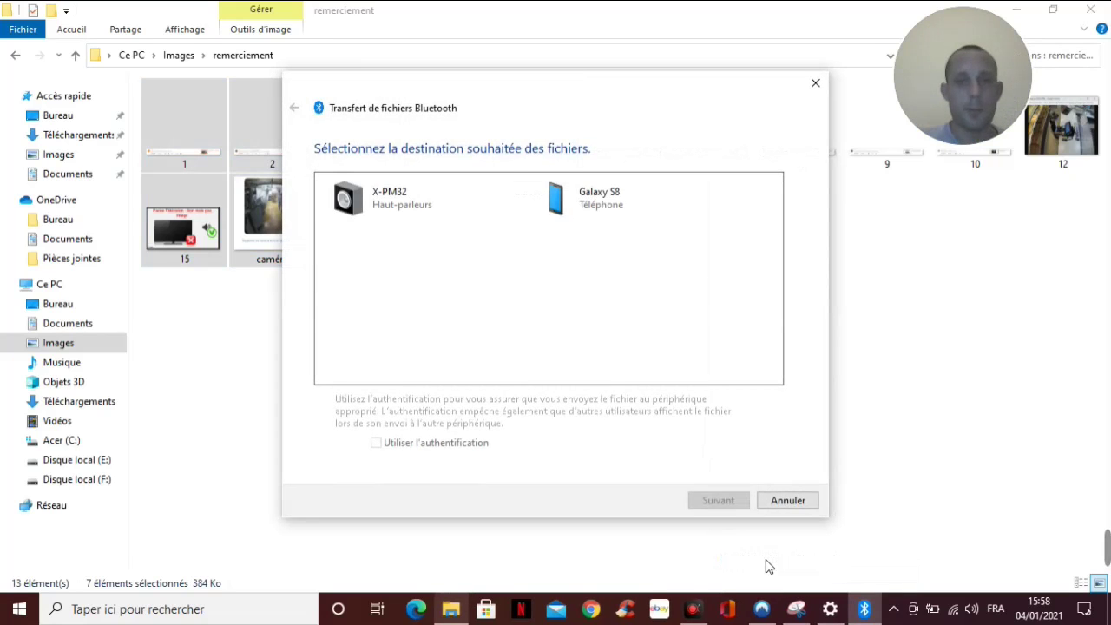
pyautogui.click(596, 202)
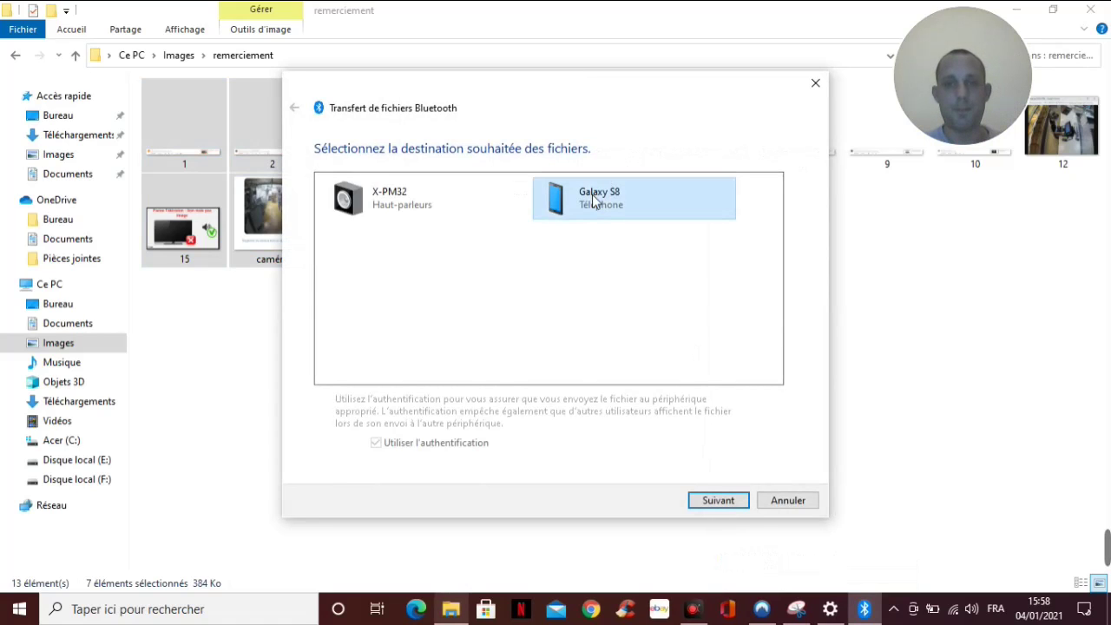
pyautogui.click(710, 506)
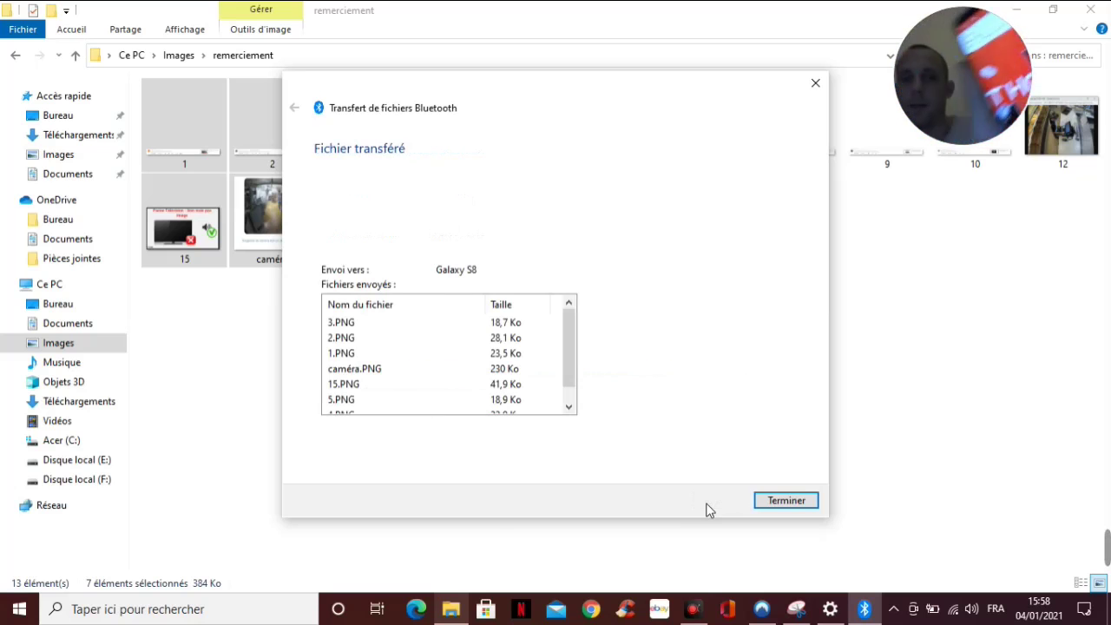
pyautogui.click(786, 501)
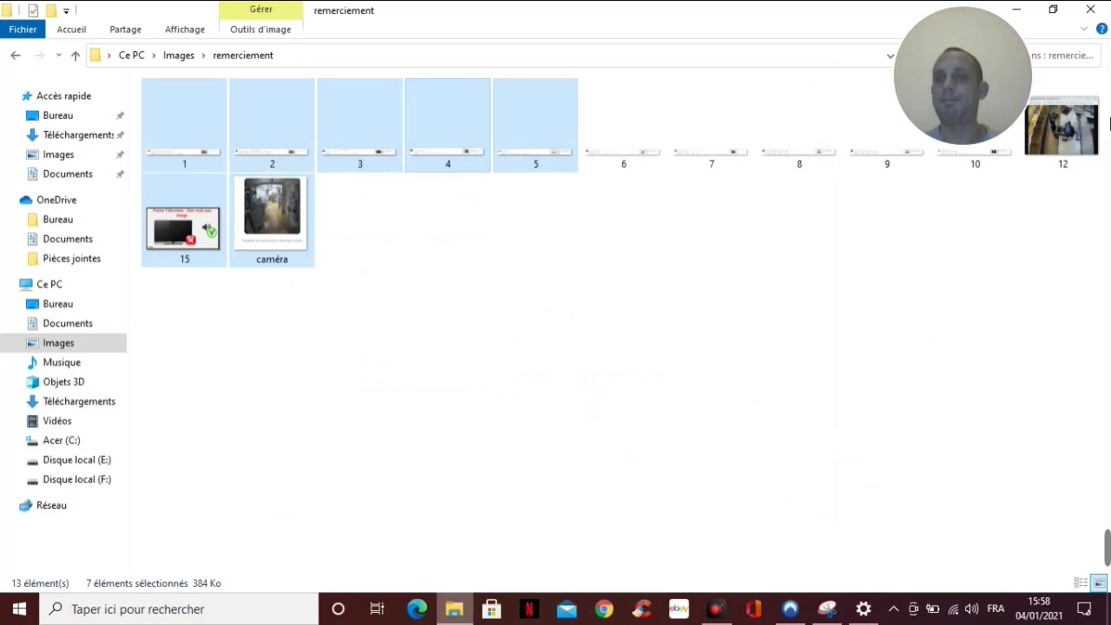